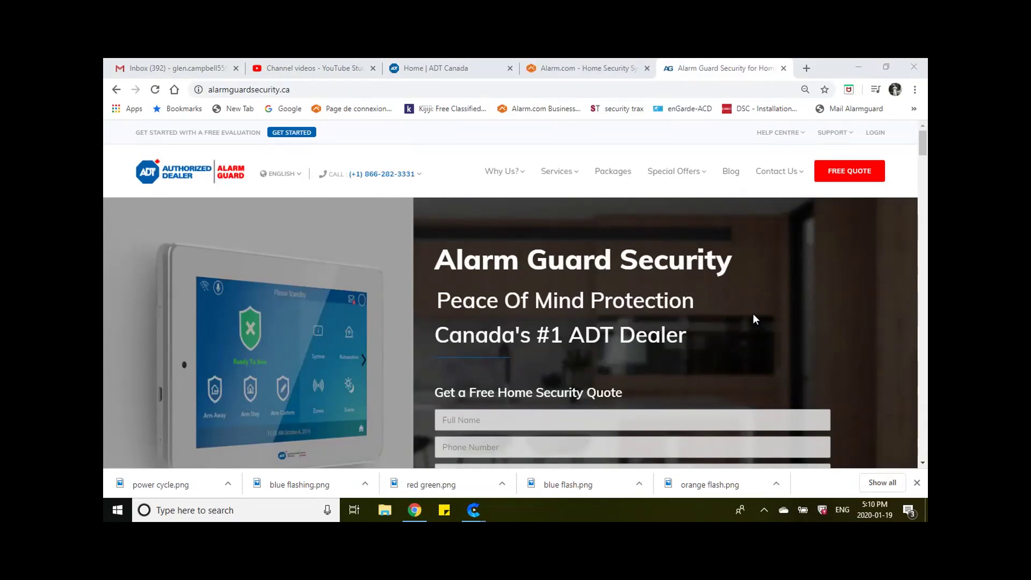
# - Check the login options on the Alarm.com site and return to the ADT Canada home page
pyautogui.click(579, 65)
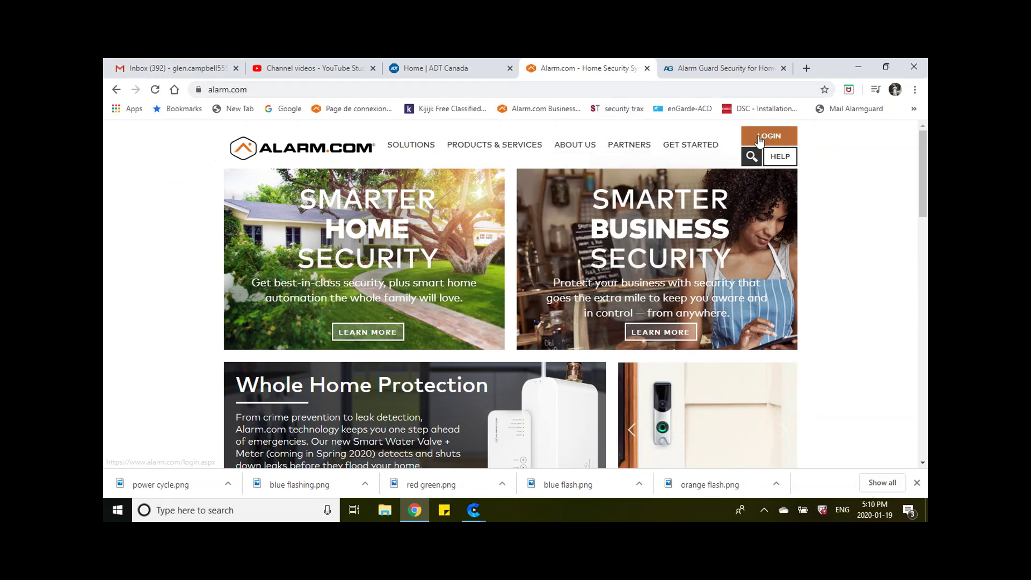
pyautogui.moveTo(764, 138)
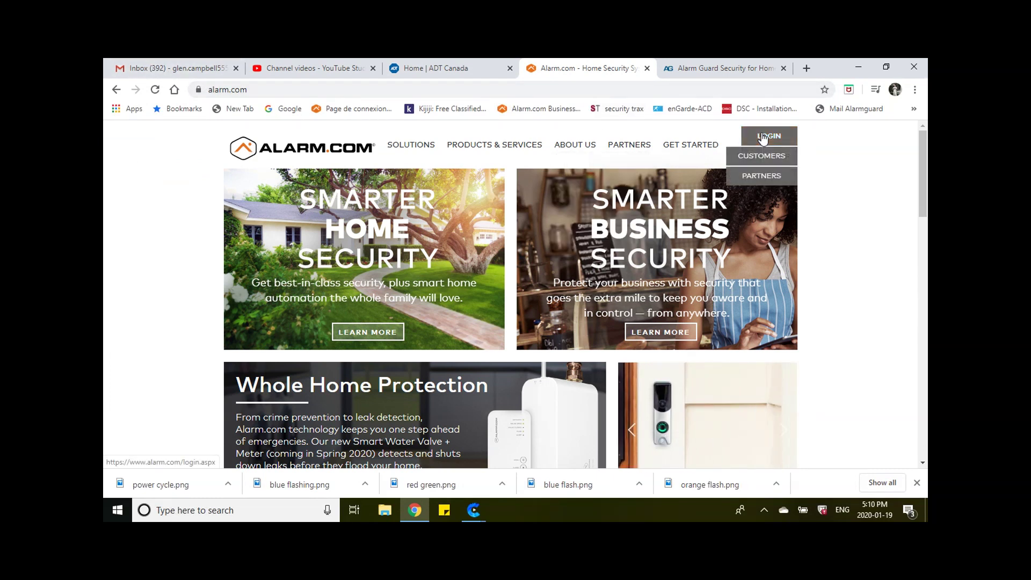
pyautogui.click(434, 68)
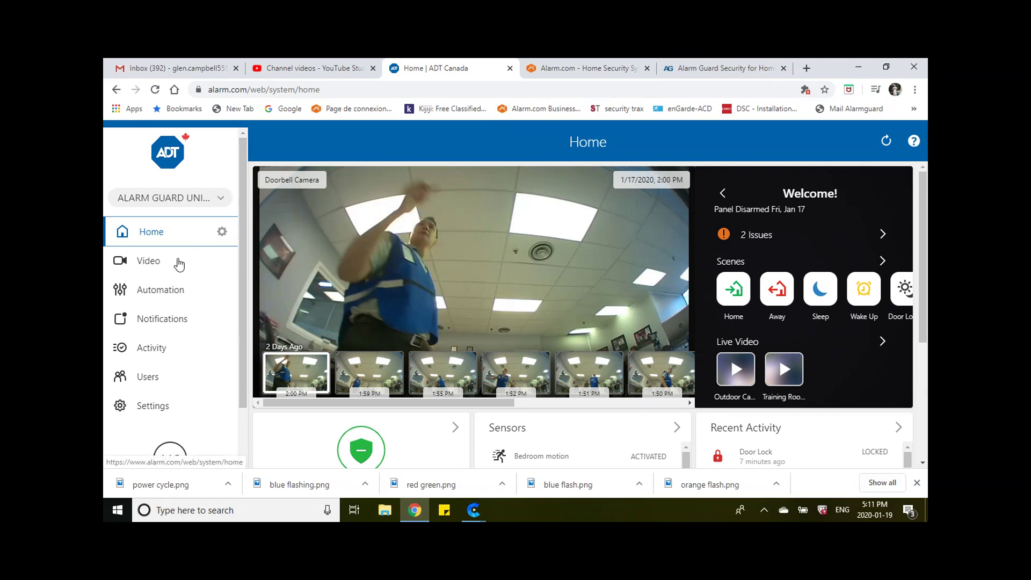
# - Open the Video Motion Detection settings for the Training Room camera
pyautogui.click(160, 265)
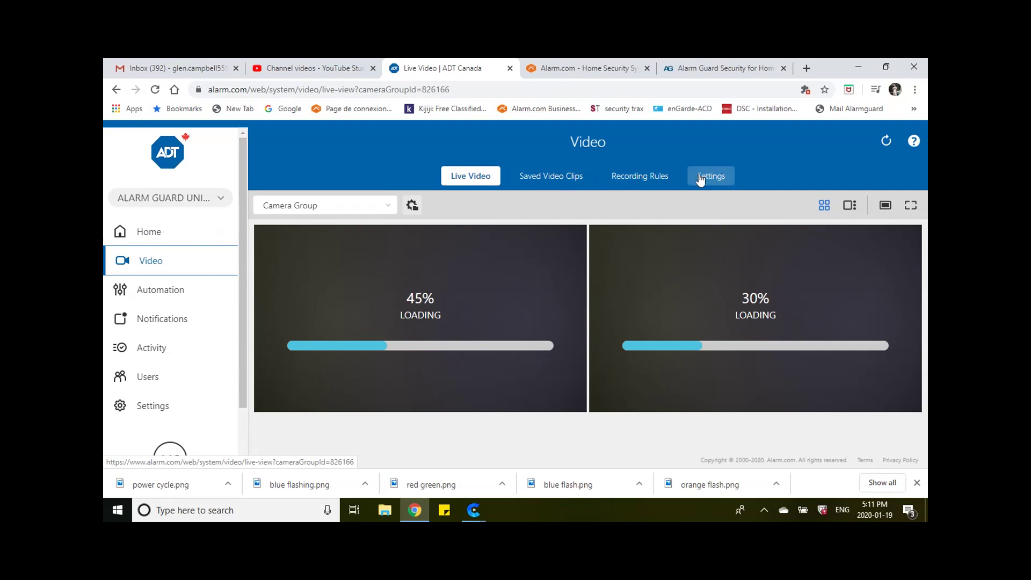
pyautogui.click(701, 179)
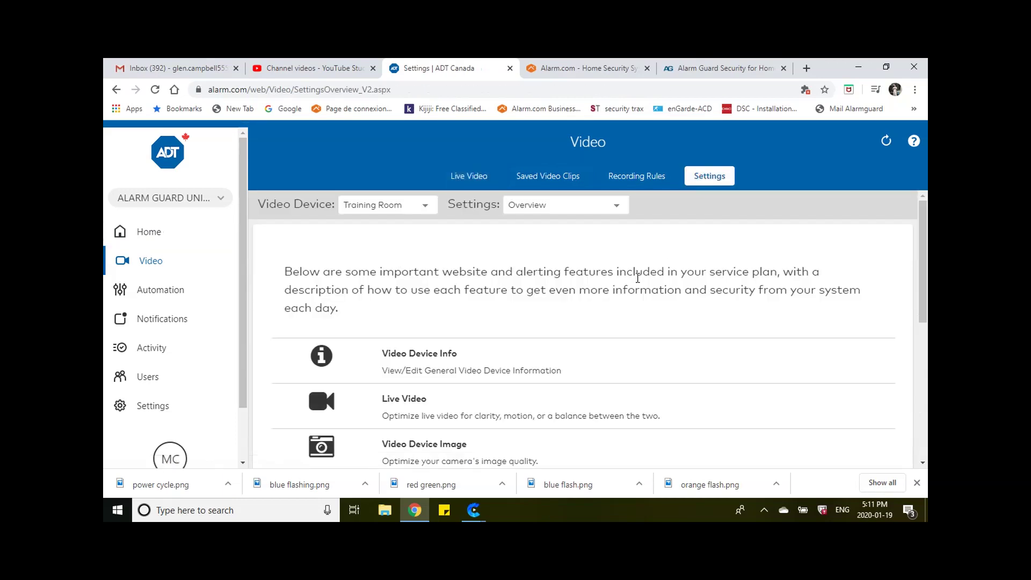
pyautogui.click(417, 208)
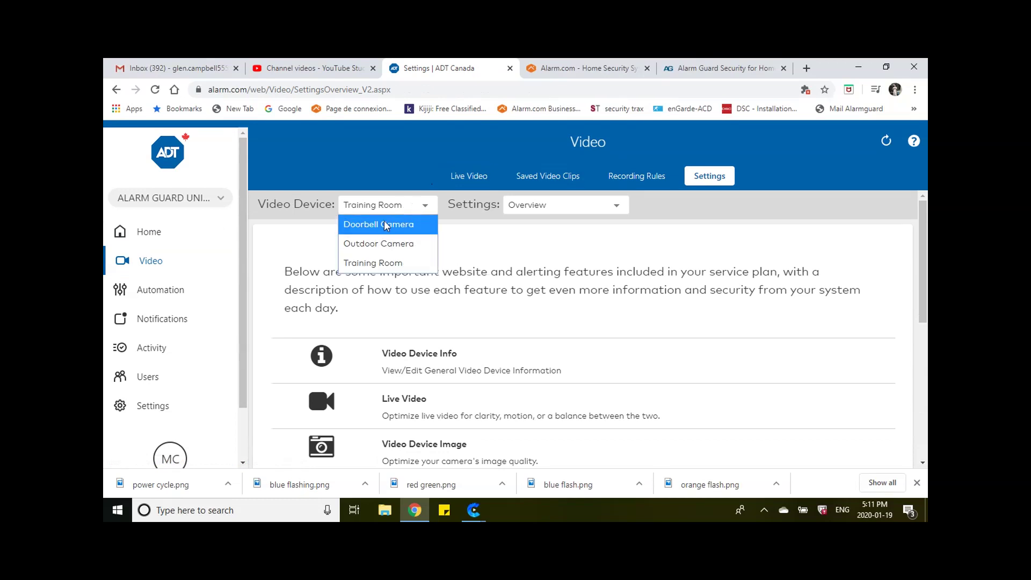
pyautogui.click(377, 263)
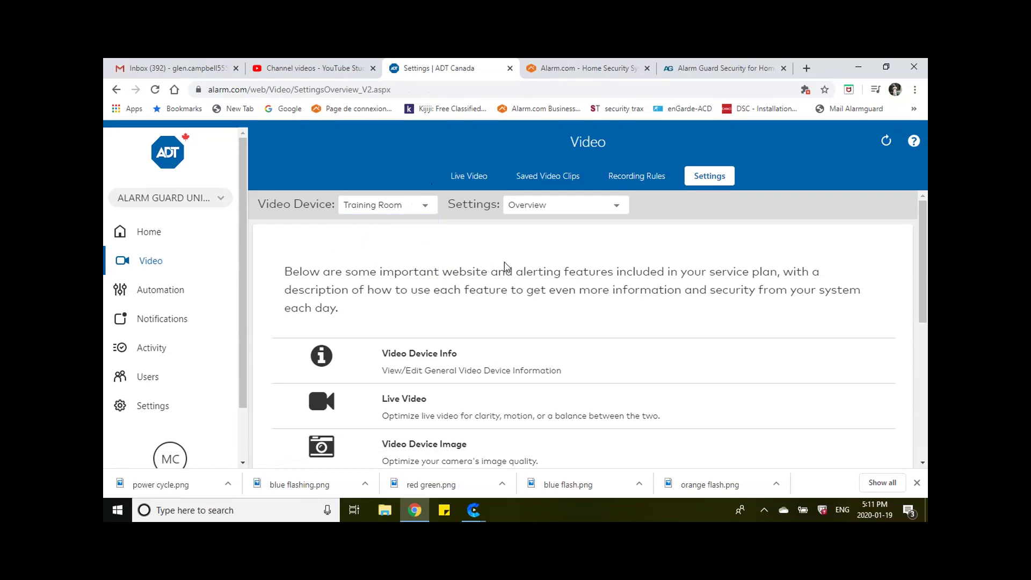
pyautogui.scroll(-3, 531, 274)
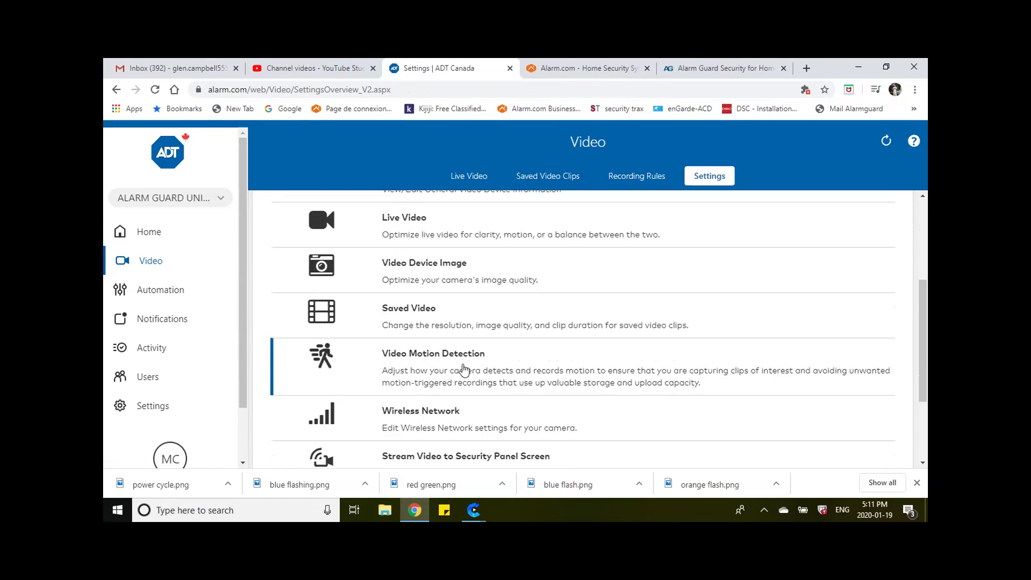
pyautogui.click(464, 368)
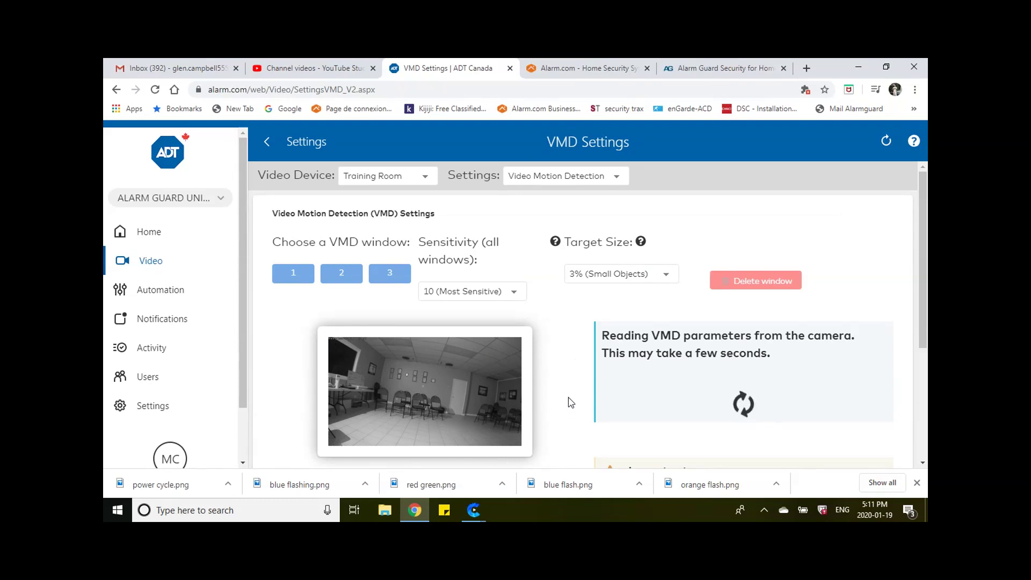
# - Try a sensitivity of 7 and a target size of 20% for VMD window 1
pyautogui.click(292, 274)
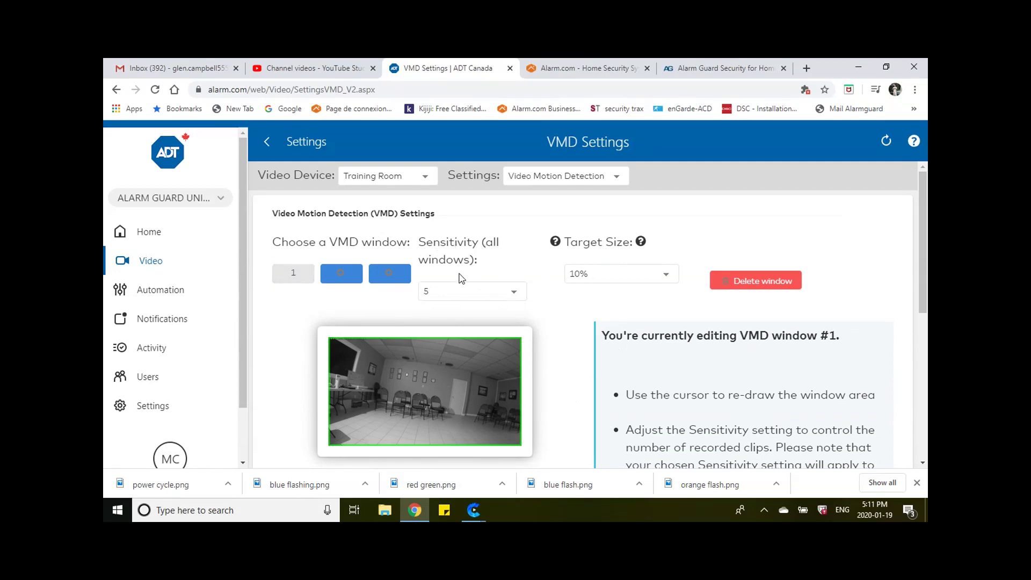
pyautogui.click(513, 291)
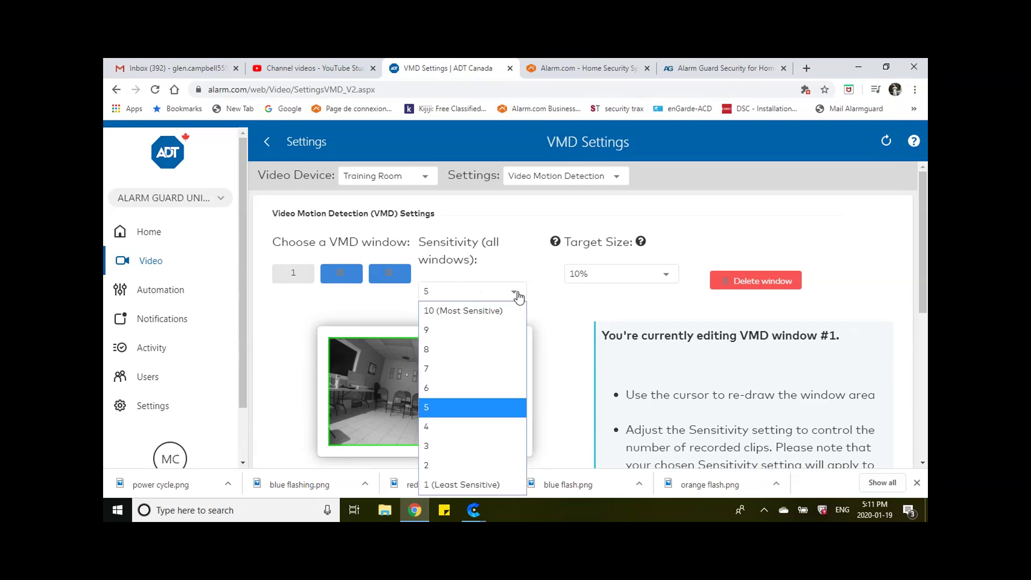
pyautogui.click(449, 366)
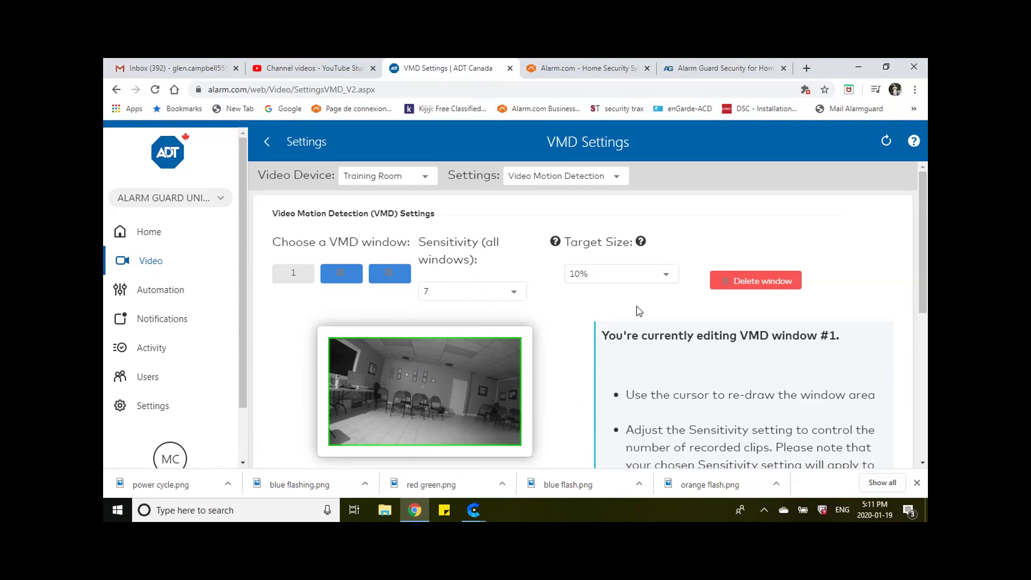
pyautogui.click(656, 270)
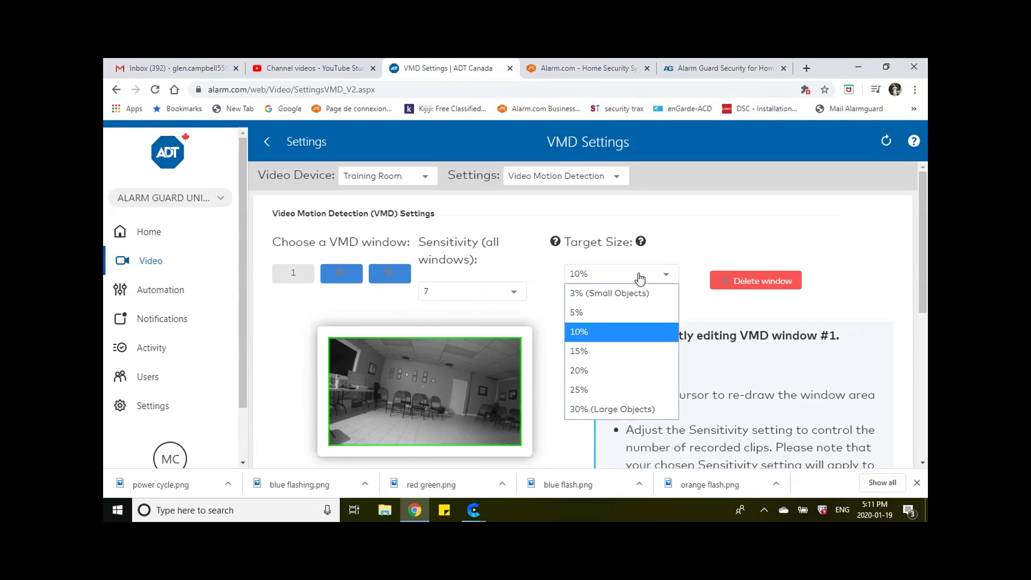
pyautogui.click(606, 371)
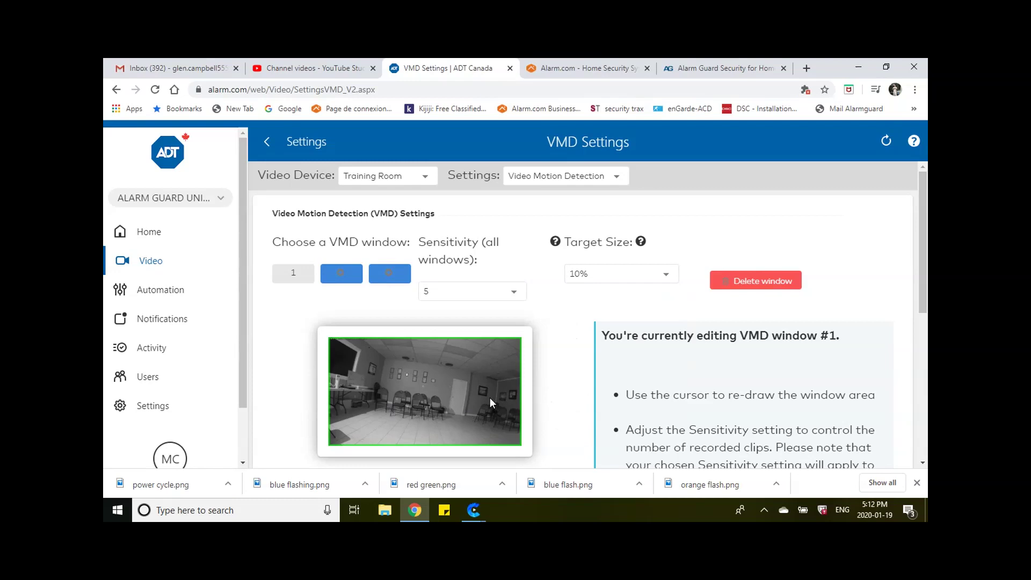
# - Redraw VMD window 1 as a small rectangle around the door in the Training Room image and save the settings
pyautogui.moveTo(434, 366); pyautogui.dragTo(486, 427)
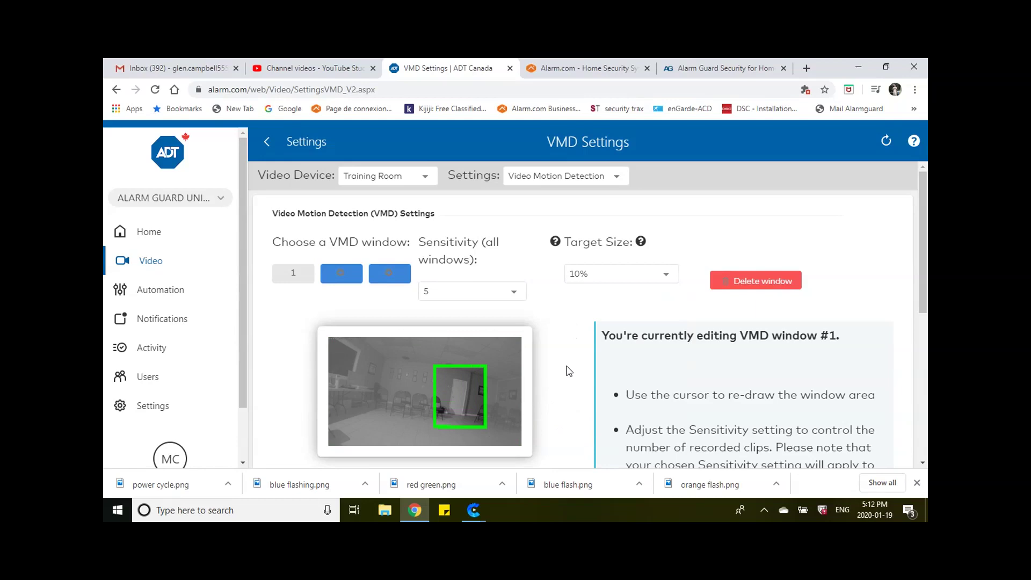
pyautogui.scroll(-6, 569, 370)
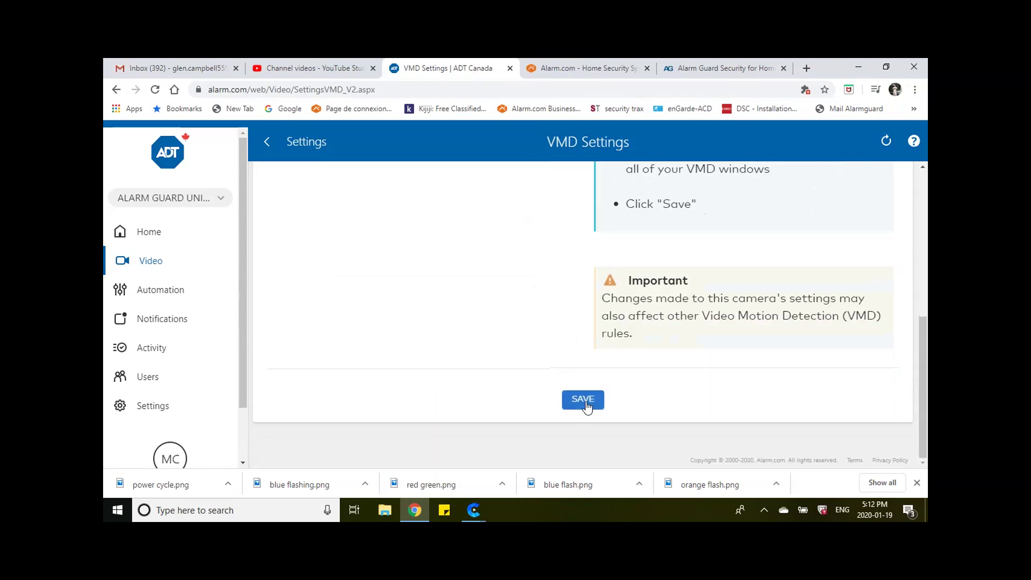
pyautogui.click(588, 402)
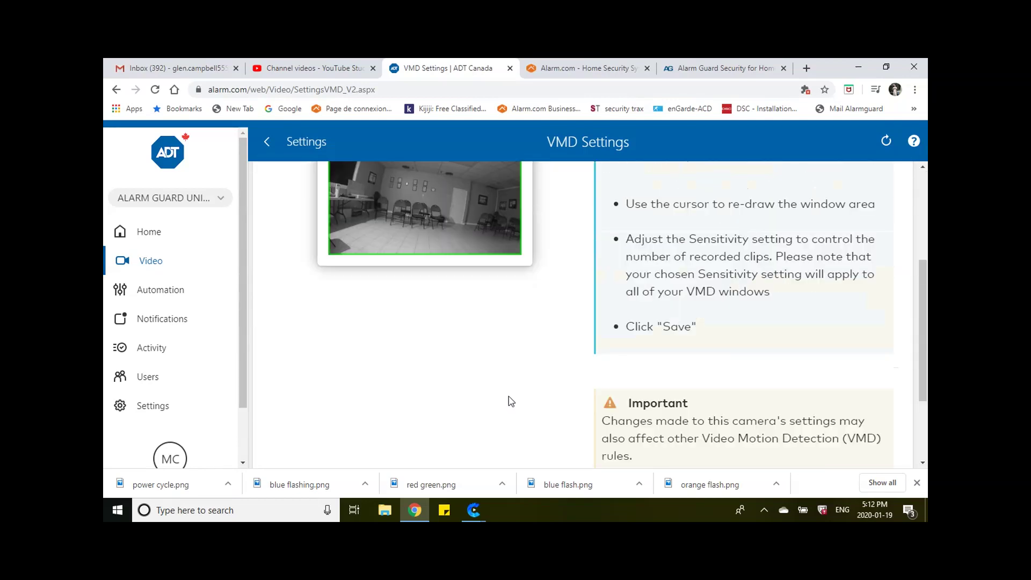
pyautogui.scroll(4, 537, 392)
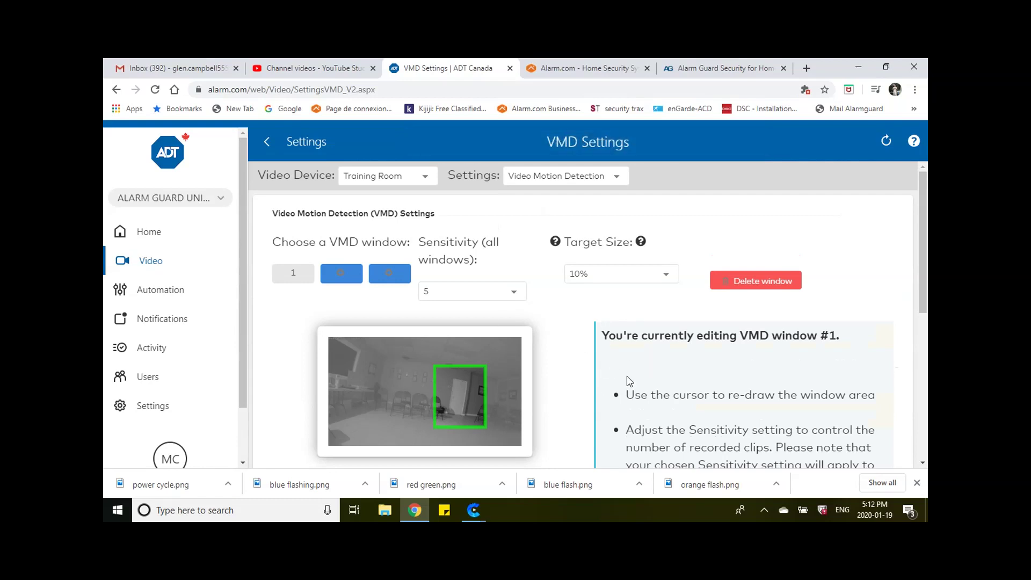
pyautogui.click(342, 274)
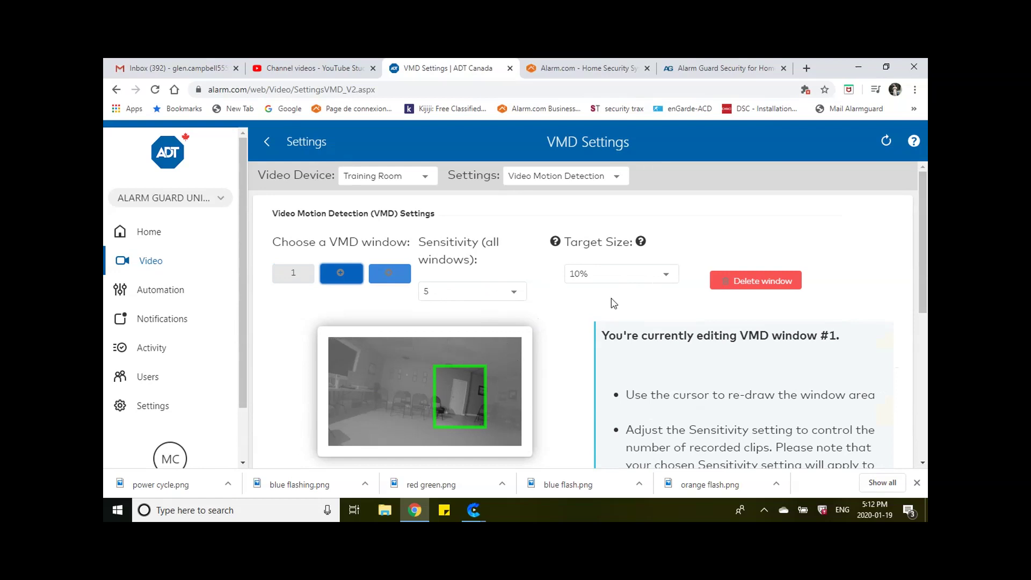
# - Add a new recording rule triggered by Video Motion Detection (VMD) and assign it to the Training Room camera
pyautogui.click(139, 261)
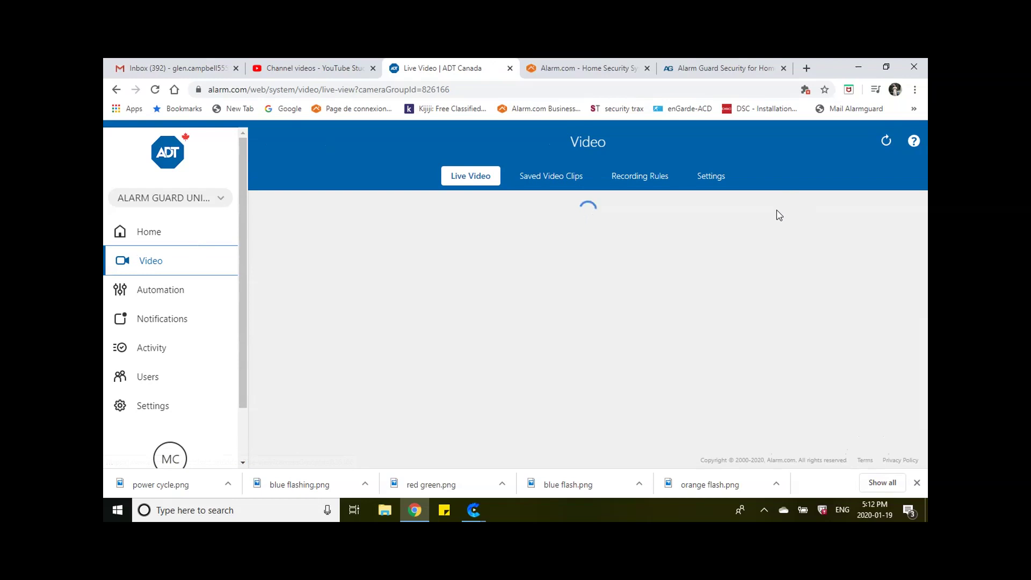
pyautogui.click(630, 177)
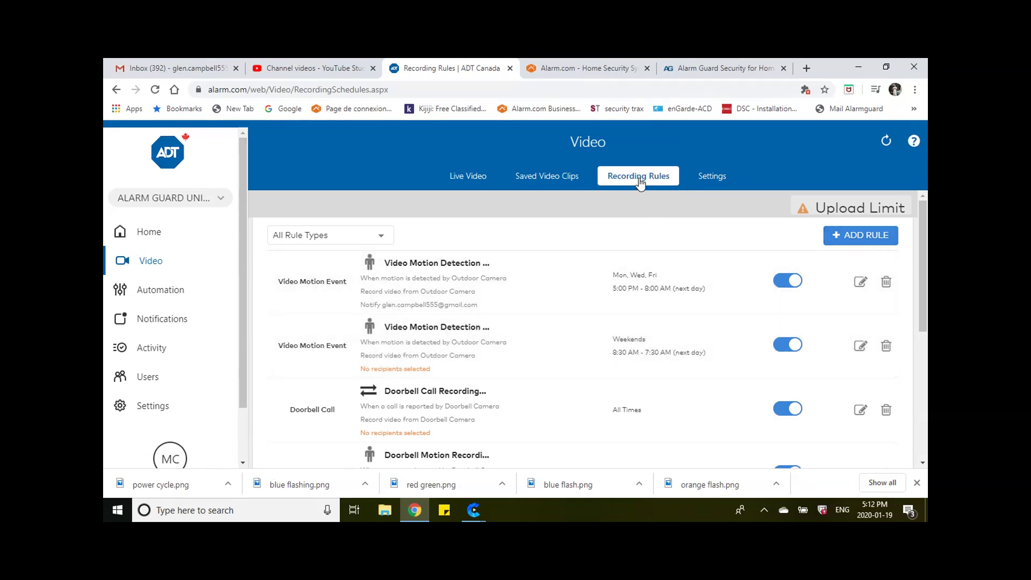
pyautogui.click(852, 234)
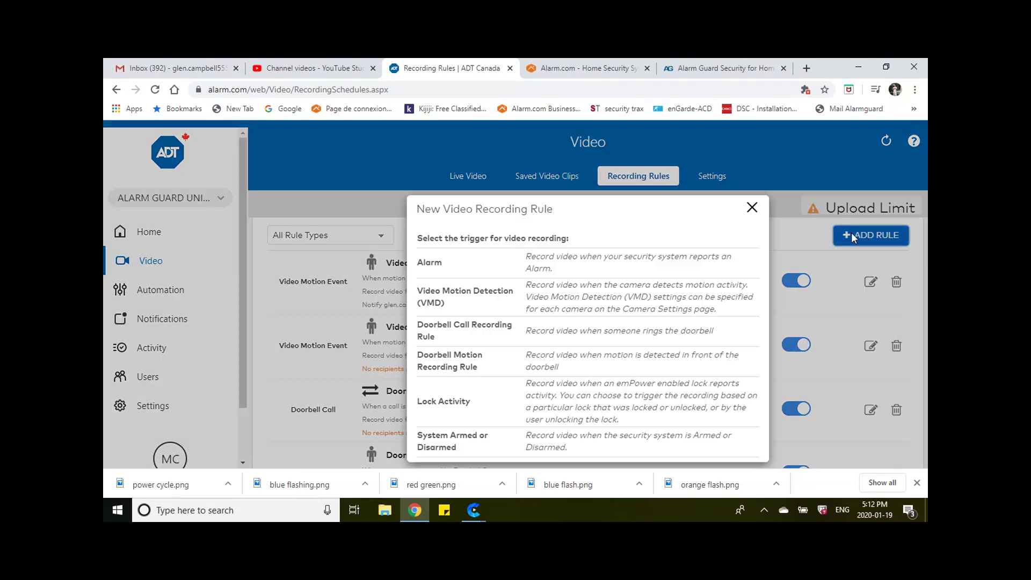
pyautogui.click(591, 294)
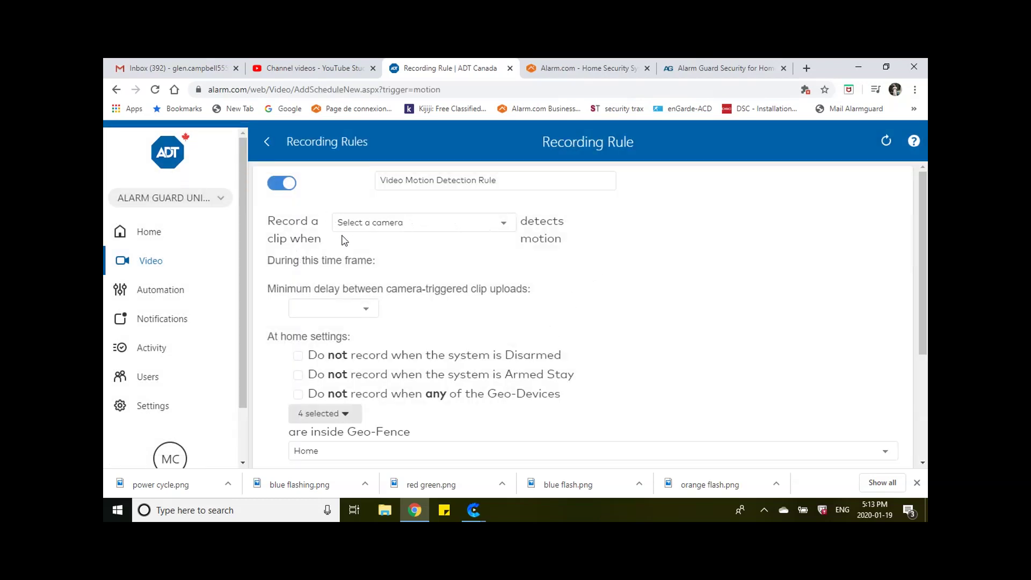
pyautogui.click(483, 223)
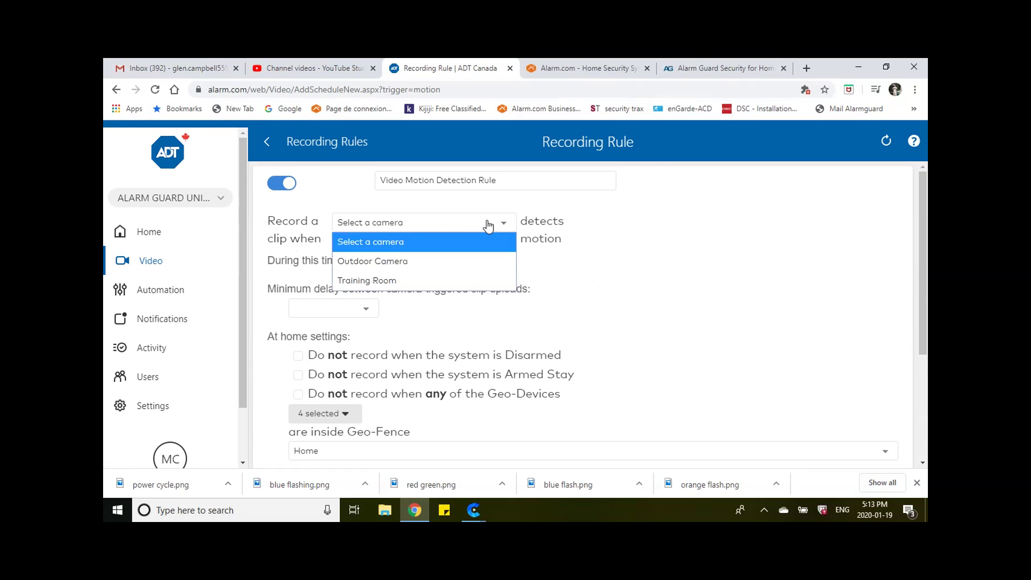
pyautogui.click(415, 280)
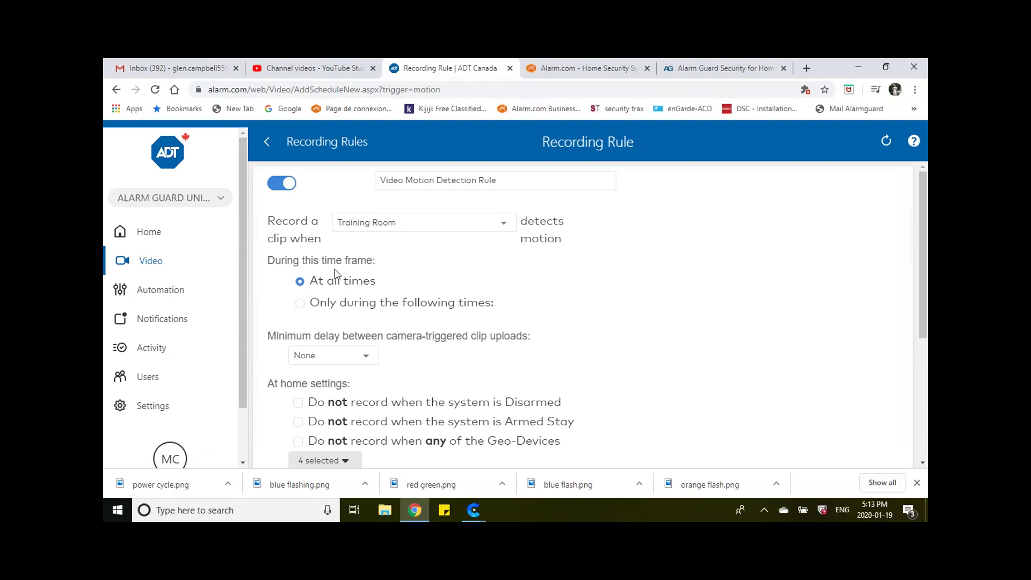
# - Try limiting the rule to specific times on Sunday and Monday, and restore recording at all times
pyautogui.scroll(-1, 483, 279)
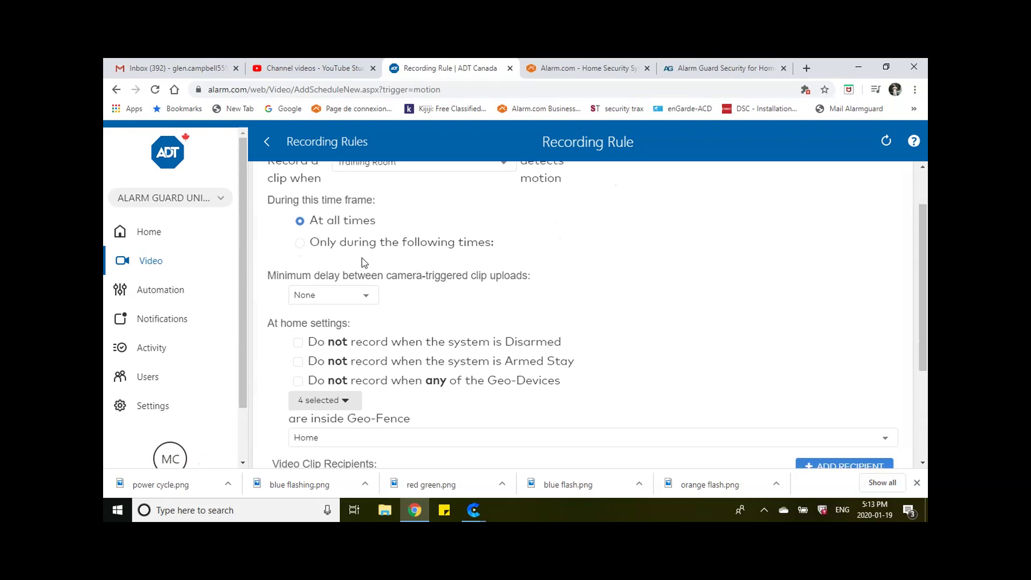
pyautogui.click(300, 245)
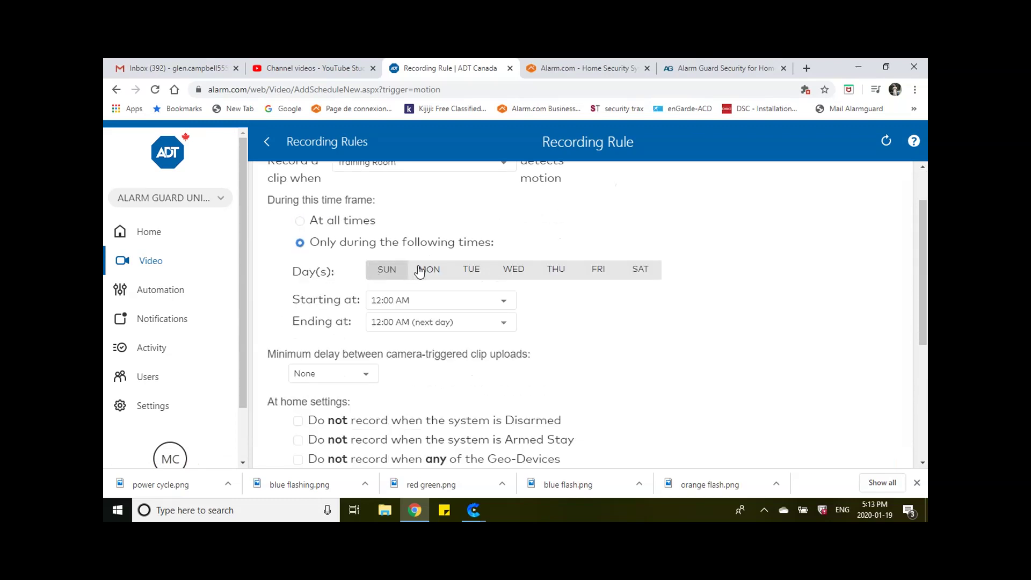
pyautogui.click(398, 274)
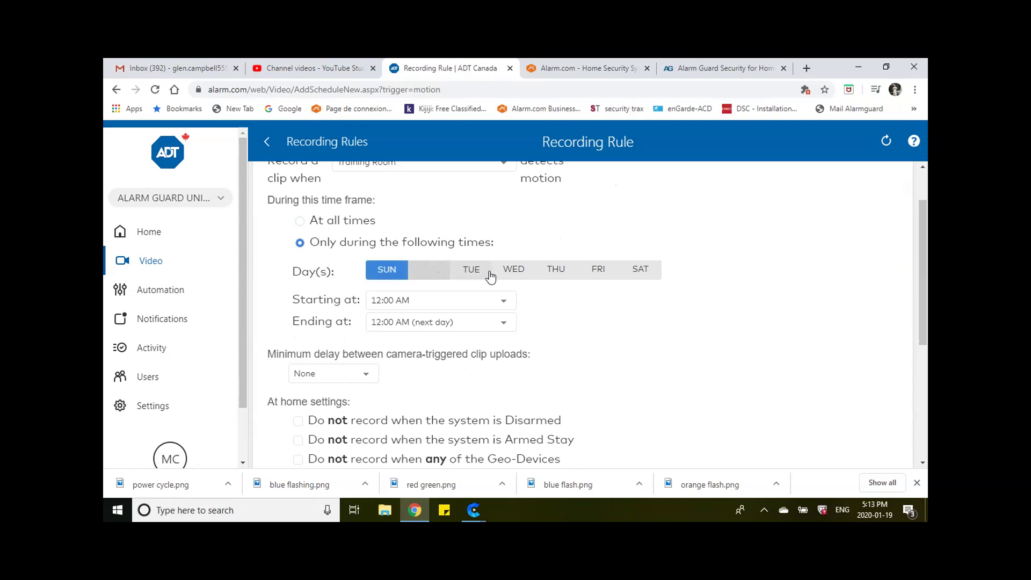
pyautogui.click(435, 275)
pyautogui.click(435, 274)
pyautogui.click(387, 273)
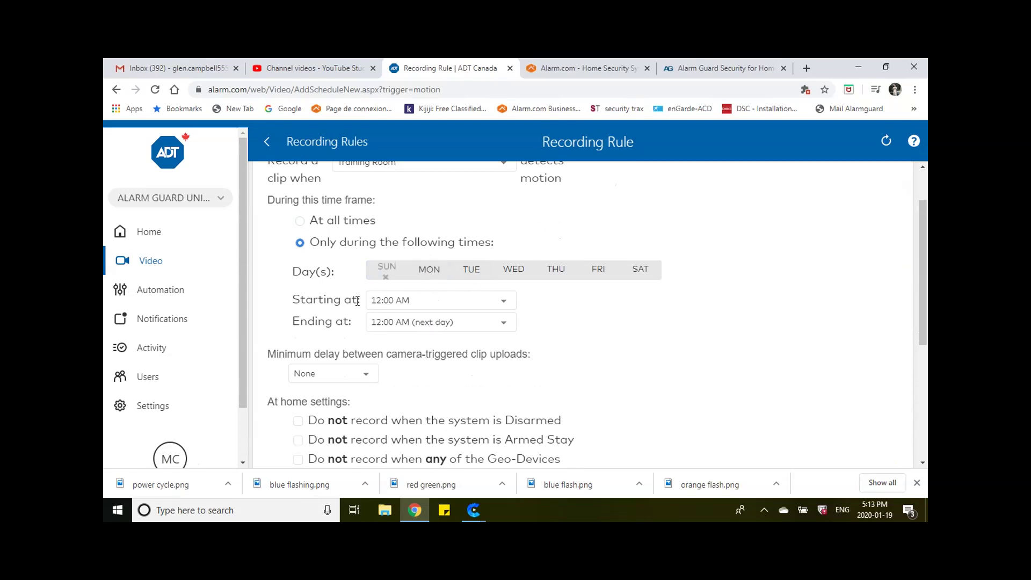
pyautogui.click(300, 220)
# - Review the available minimum delays between camera-triggered clip uploads, leaving the rule's delay at None
pyautogui.scroll(-1, 698, 325)
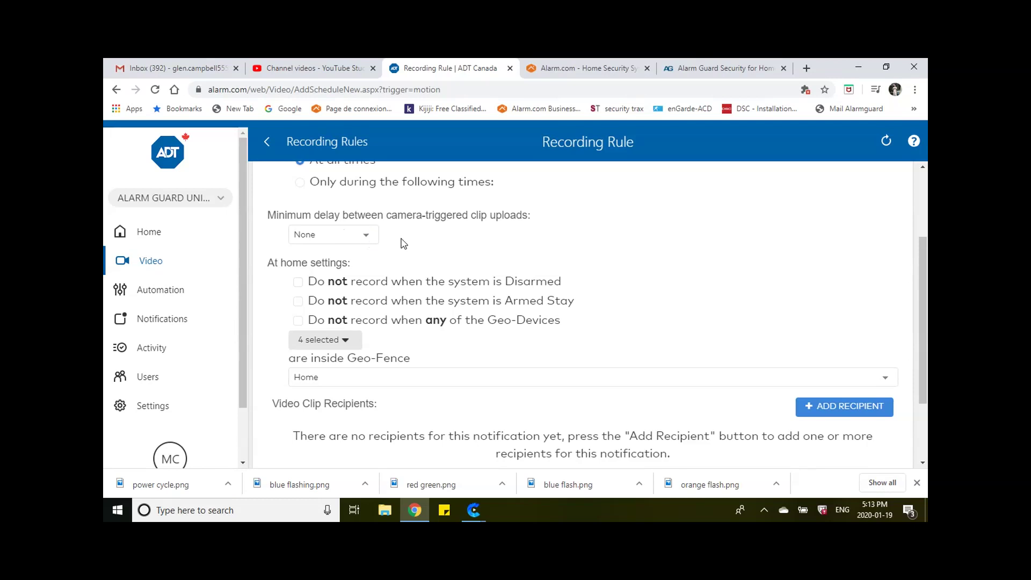
pyautogui.click(355, 238)
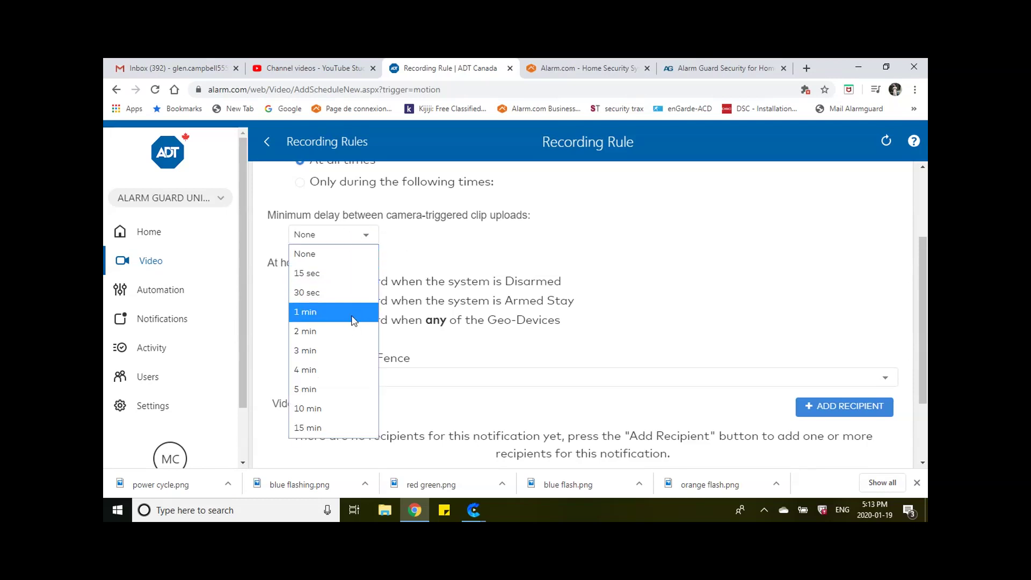
pyautogui.click(473, 242)
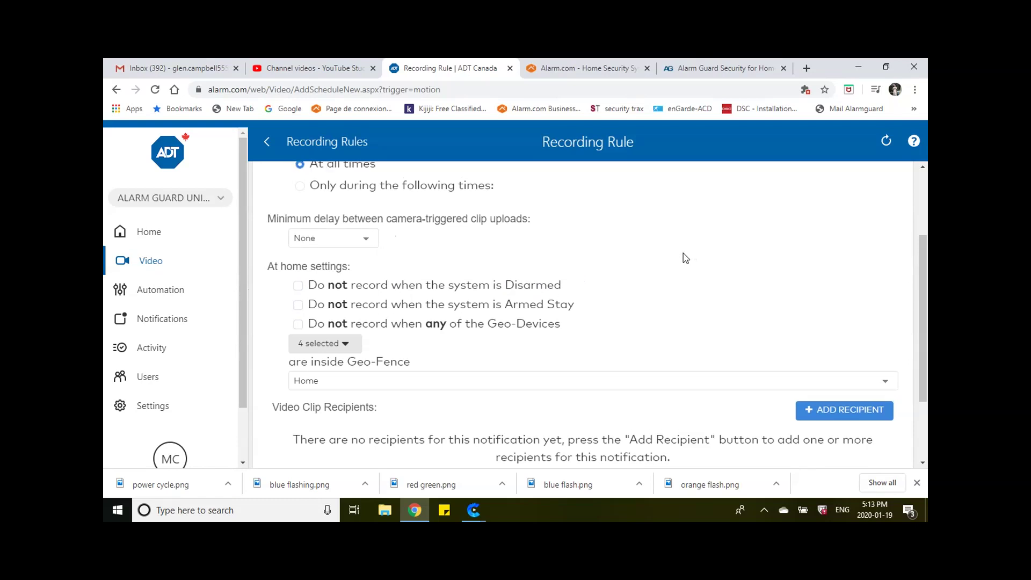
pyautogui.scroll(1, 681, 259)
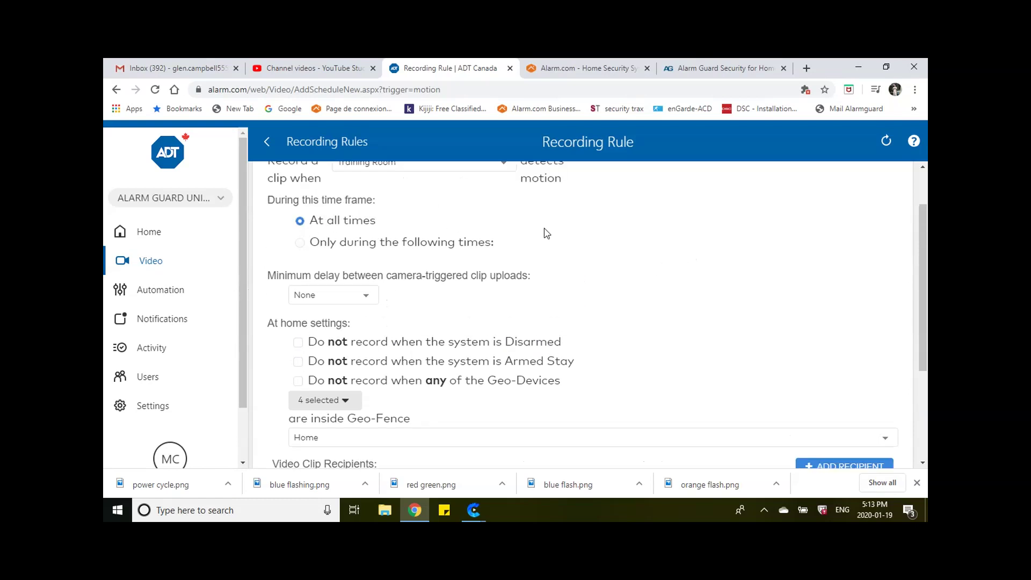
# - Add User 3's e-mail address from the address book as a video clip recipient for the recording rule
pyautogui.scroll(-3, 635, 235)
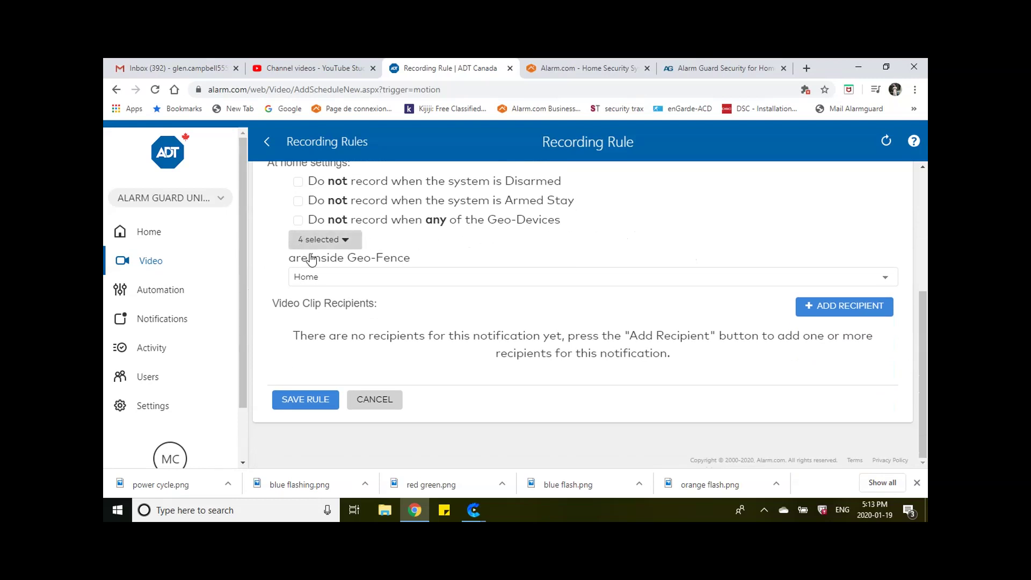
pyautogui.click(819, 307)
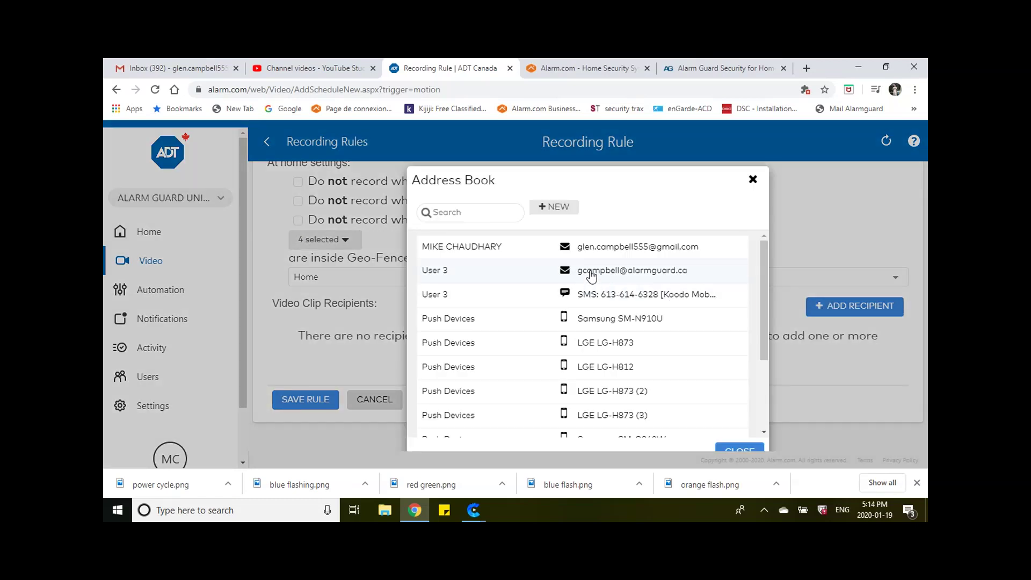
pyautogui.click(594, 273)
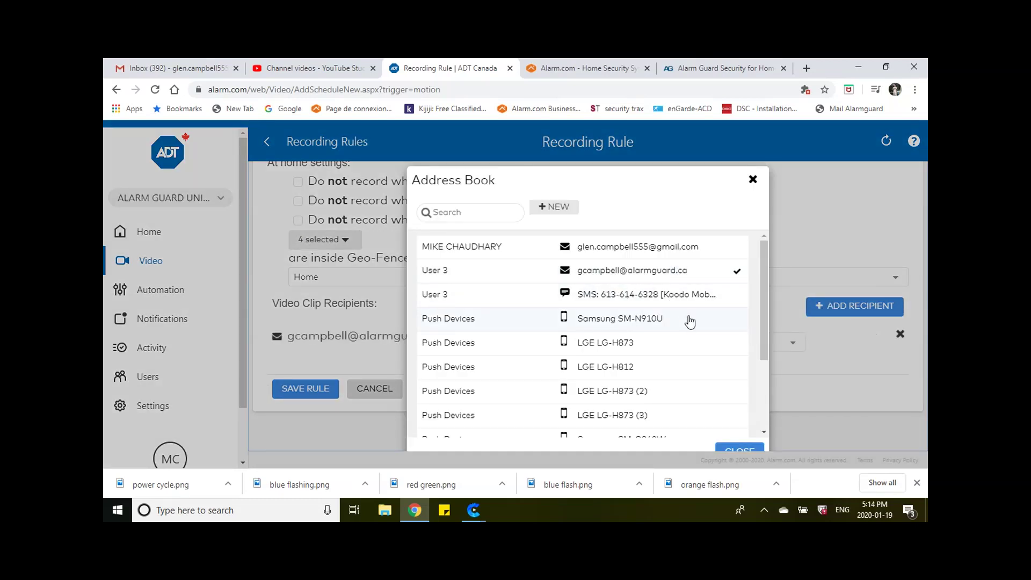
pyautogui.click(739, 449)
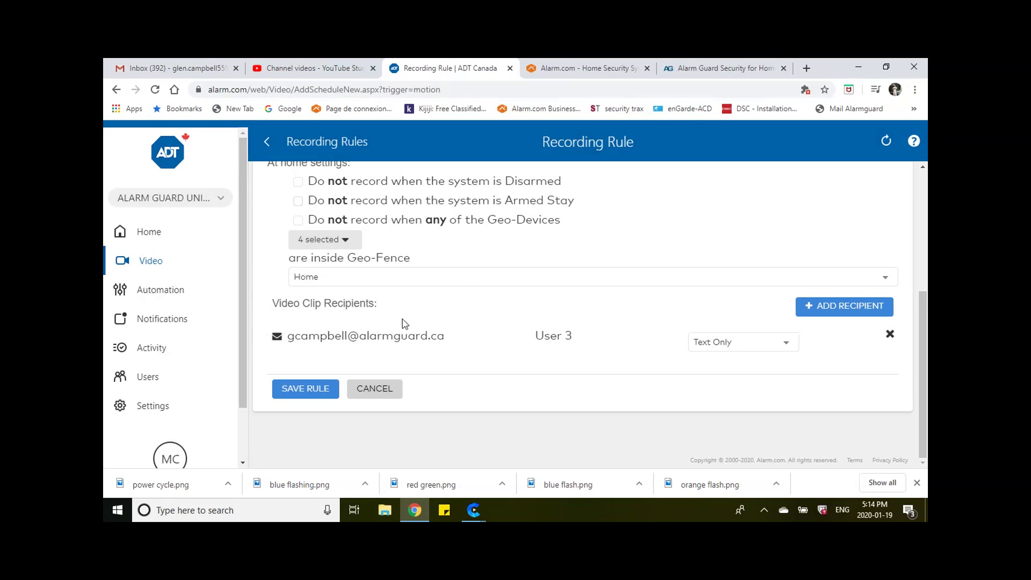
# - Review the recipient's attachment options, keep Text Only and the Home Geo-Fence, and save the recording rule
pyautogui.click(786, 348)
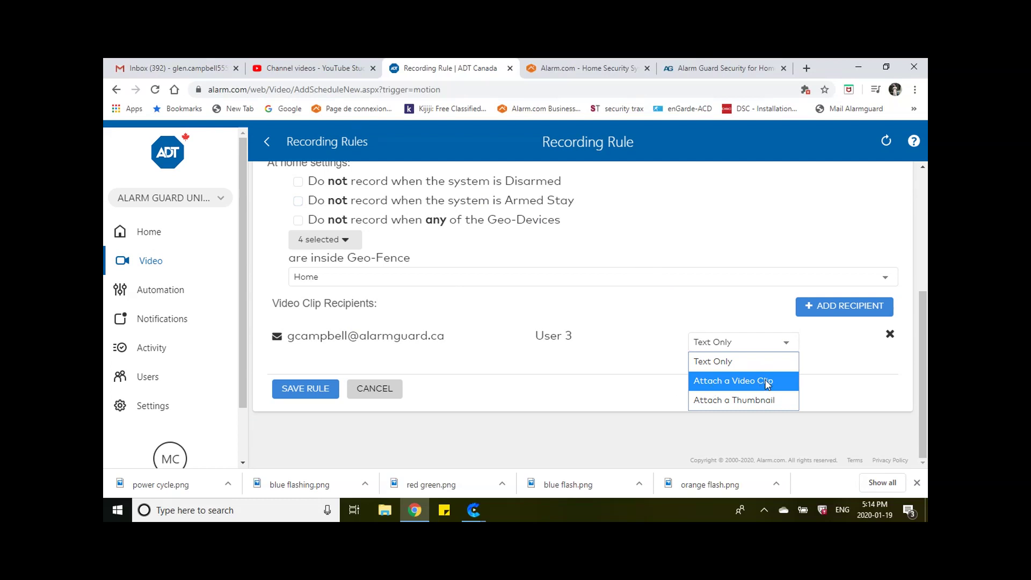
pyautogui.click(707, 279)
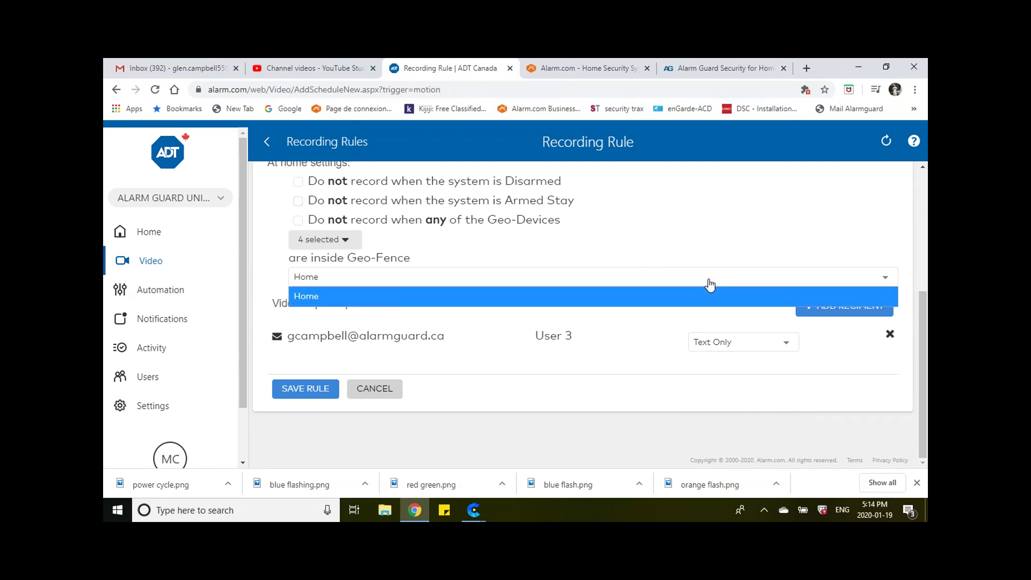
pyautogui.click(305, 389)
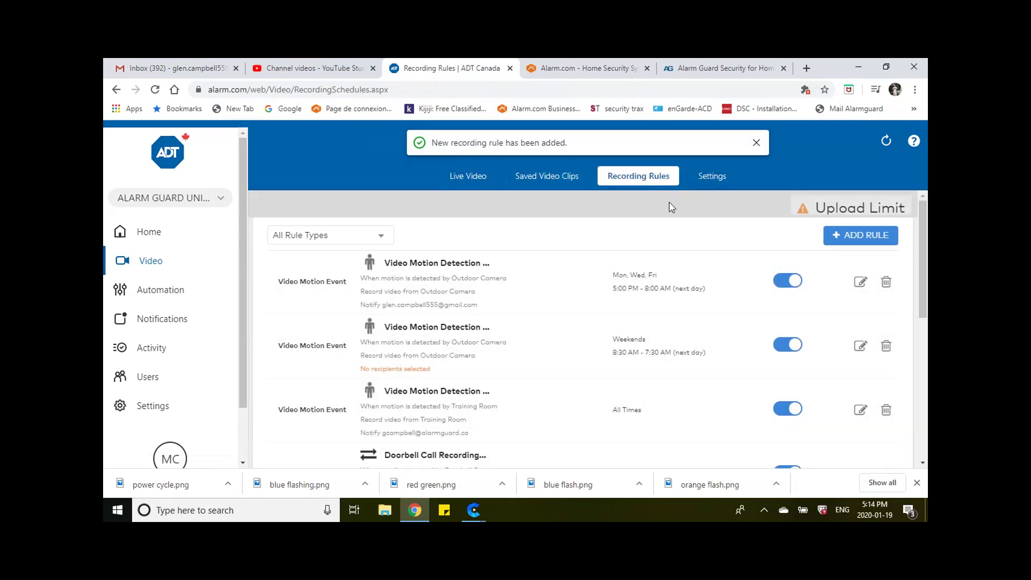
# - Return to the ADT account's Home page and switch to the Alarm Guard Security website
pyautogui.click(152, 232)
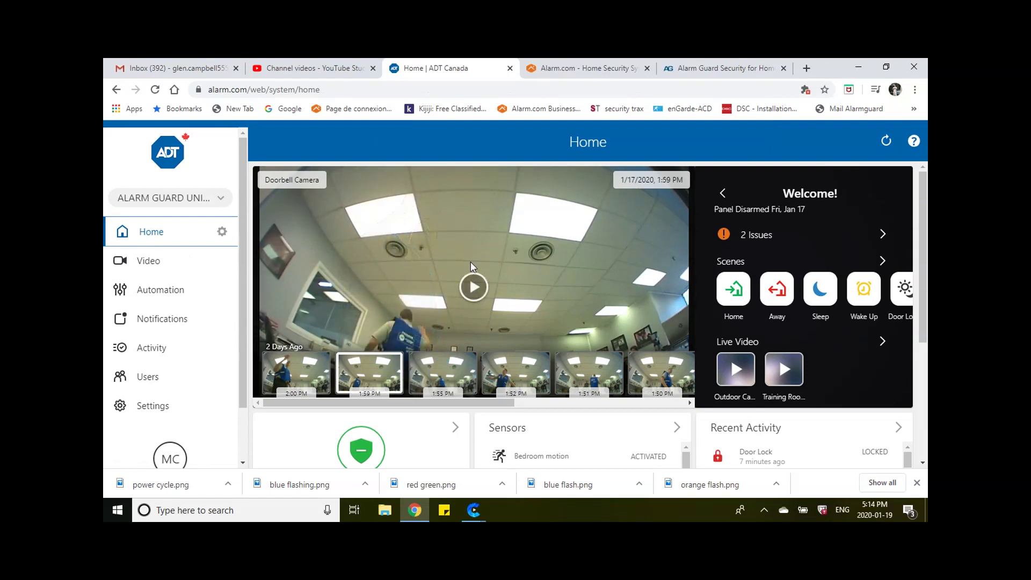
pyautogui.click(690, 69)
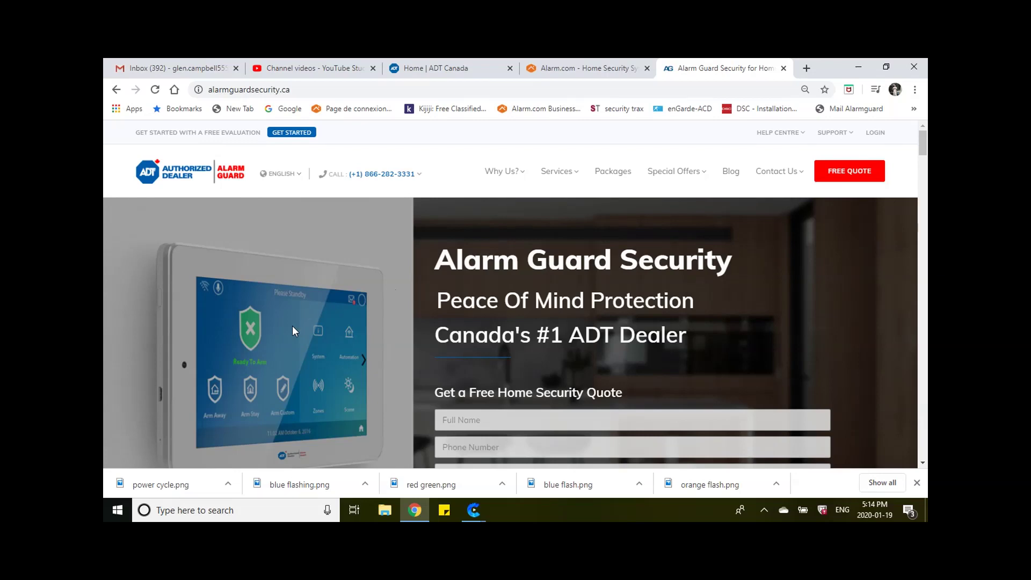
pyautogui.click(474, 510)
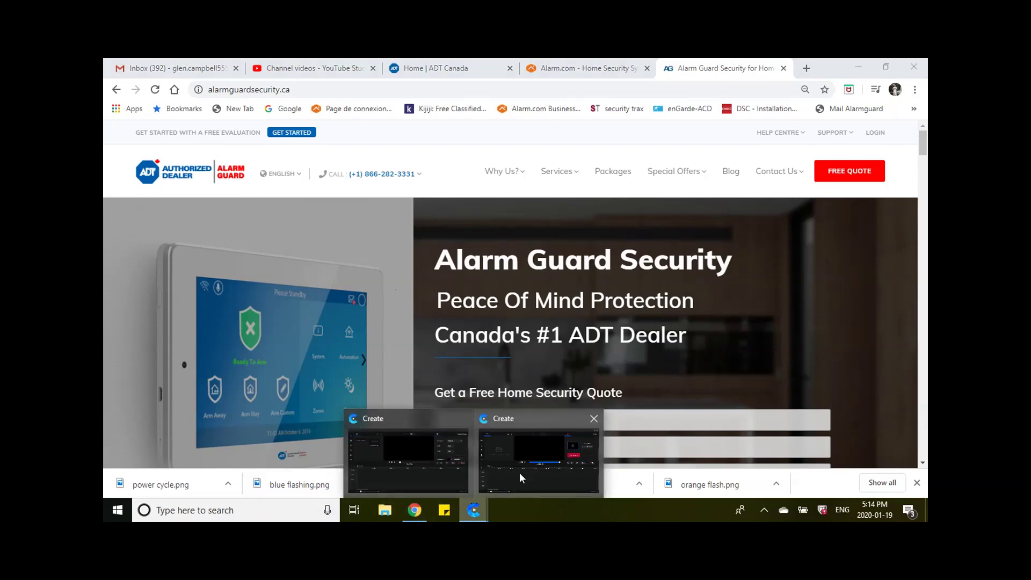